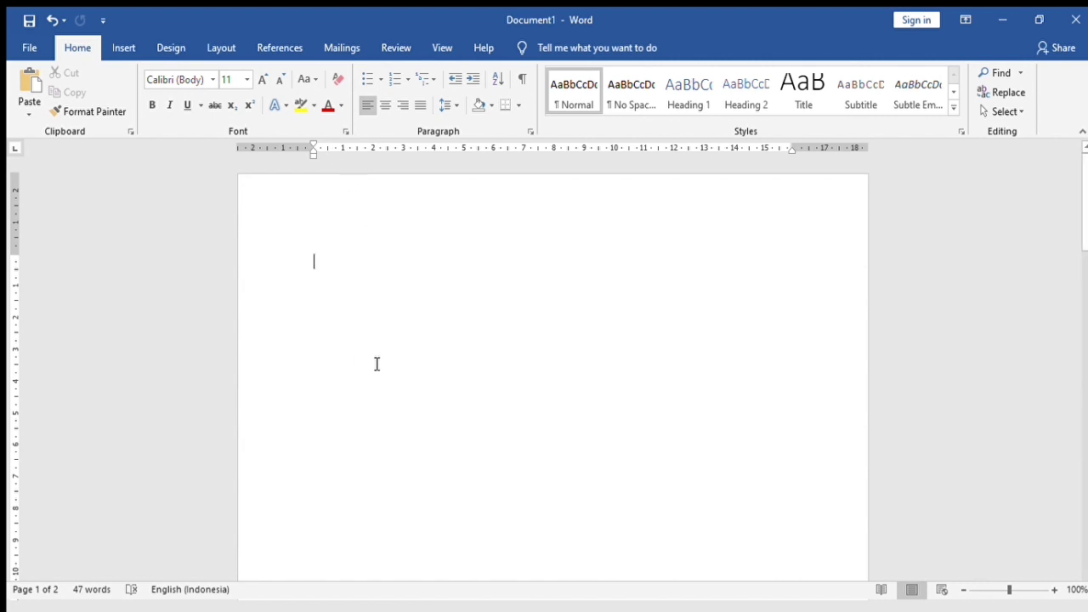
Step: Paste the copied text at the start of the blank page
{"action": "left_click", "coordinate": [219, 49]}
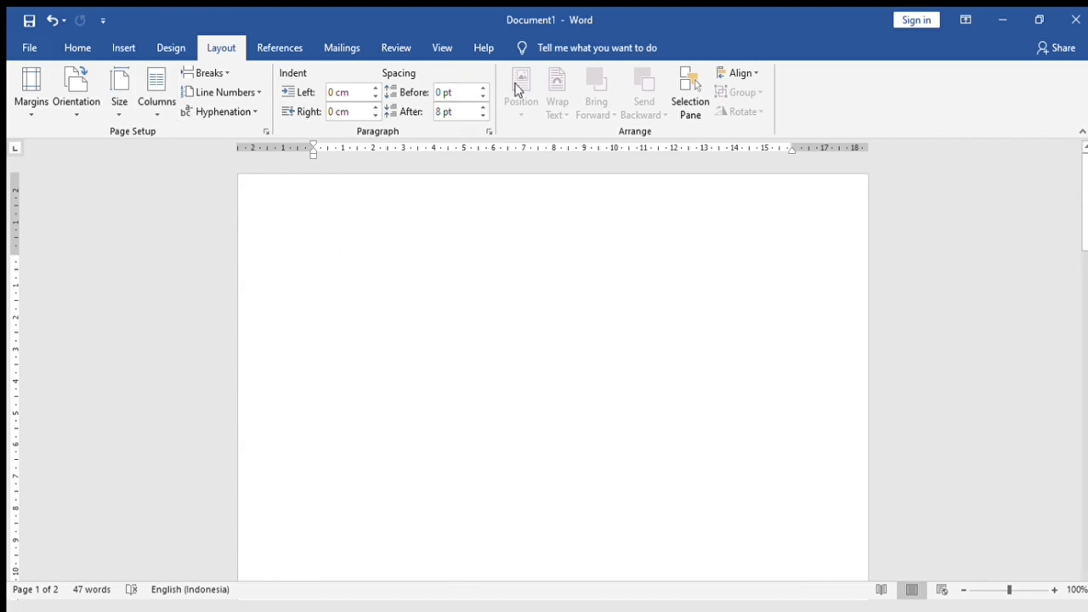
{"action": "left_click", "coordinate": [106, 111]}
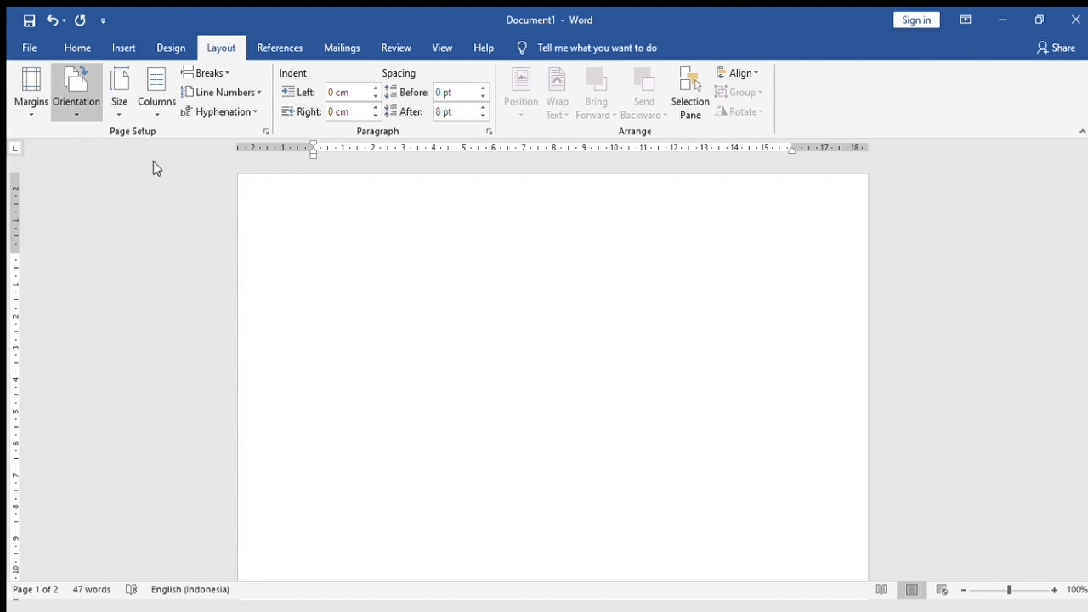
{"action": "left_click", "coordinate": [315, 248]}
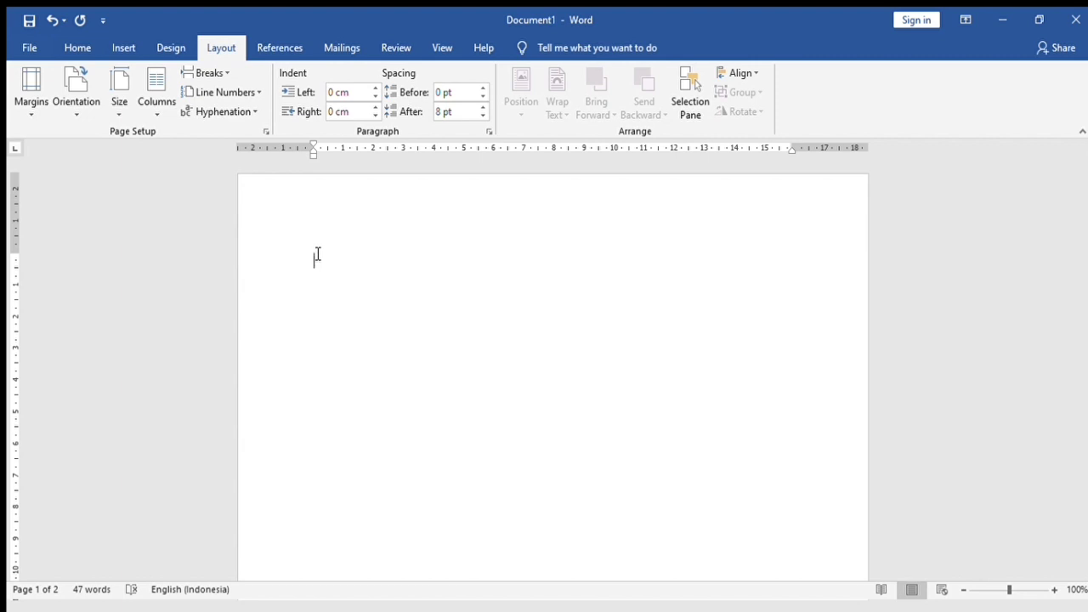
{"action": "key", "text": "ctrl+v"}
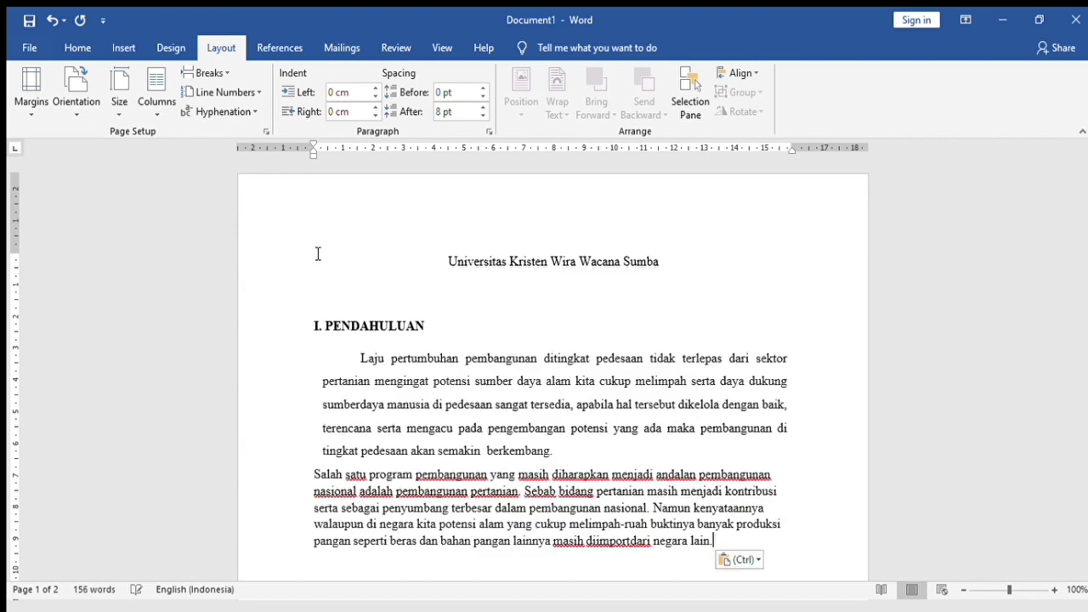
Step: Delete the title line "Universitas Kristen Wira Wacana Sumba" above the first heading
{"action": "left_click", "coordinate": [656, 261]}
{"action": "key", "text": "BackSpace"}
{"action": "key", "text": "BackSpace"}
{"action": "key", "text": "BackSpace"}
{"action": "key", "text": "BackSpace"}
{"action": "key", "text": "BackSpace"}
{"action": "key", "text": "BackSpace"}
{"action": "key", "text": "BackSpace"}
{"action": "key", "text": "BackSpace"}
{"action": "key", "text": "BackSpace"}
{"action": "key", "text": "BackSpace"}
{"action": "key", "text": "BackSpace"}
{"action": "key", "text": "BackSpace"}
{"action": "key", "text": "BackSpace"}
{"action": "key", "text": "BackSpace"}
{"action": "key", "text": "BackSpace"}
{"action": "key", "text": "BackSpace"}
{"action": "key", "text": "BackSpace"}
{"action": "key", "text": "BackSpace"}
{"action": "key", "text": "BackSpace"}
{"action": "key", "text": "BackSpace"}
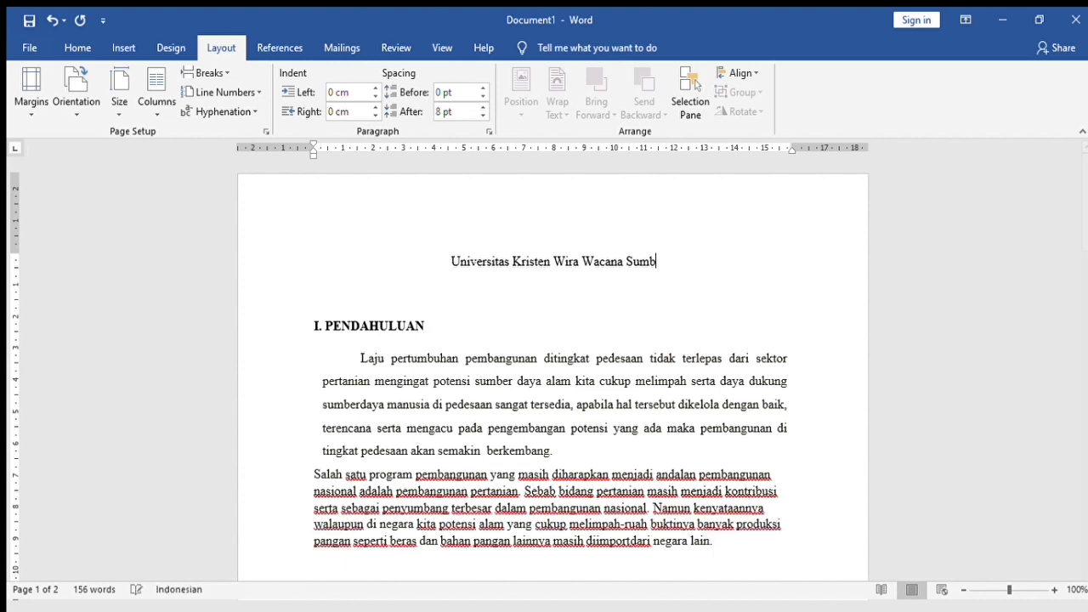
{"action": "key", "text": "BackSpace"}
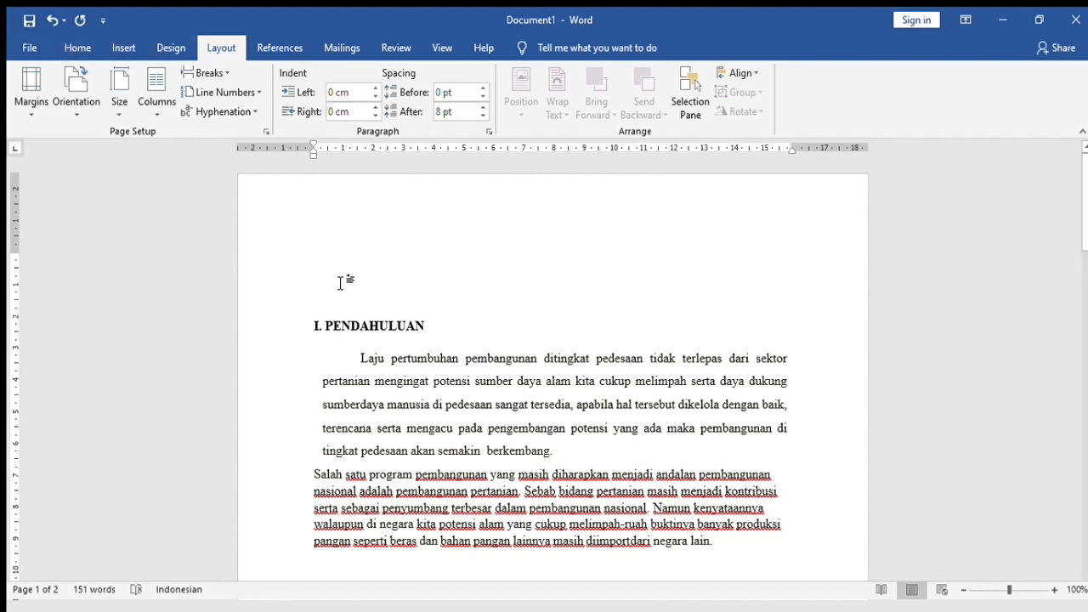
Step: Remove the numeral "I." from the PENDAHULUAN heading and delete the empty lines above it
{"action": "left_click", "coordinate": [323, 326]}
{"action": "key", "text": "BackSpace"}
{"action": "key", "text": "BackSpace"}
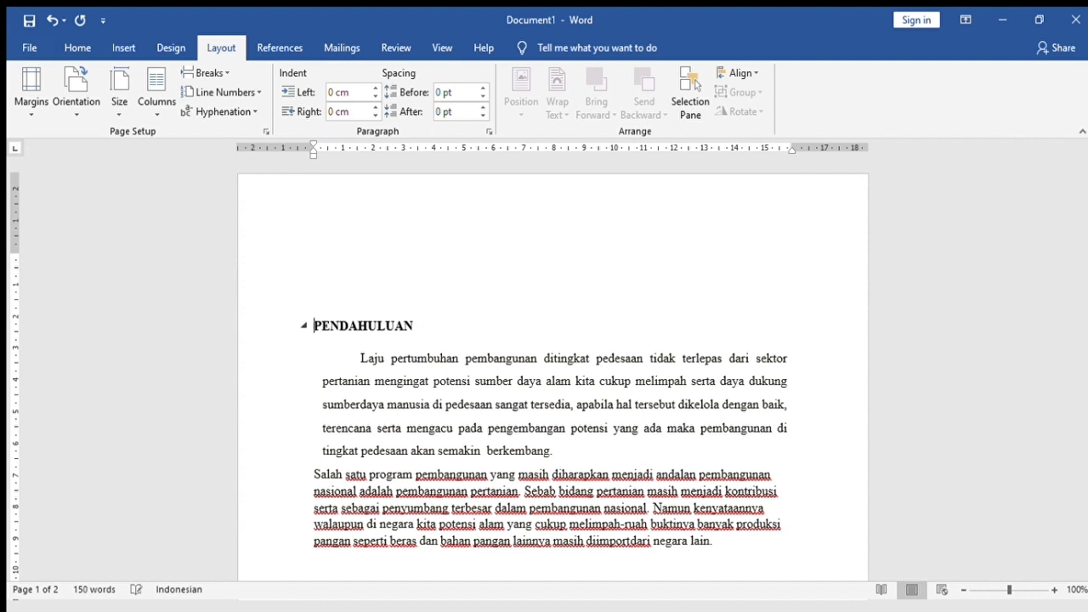
{"action": "key", "text": "BackSpace"}
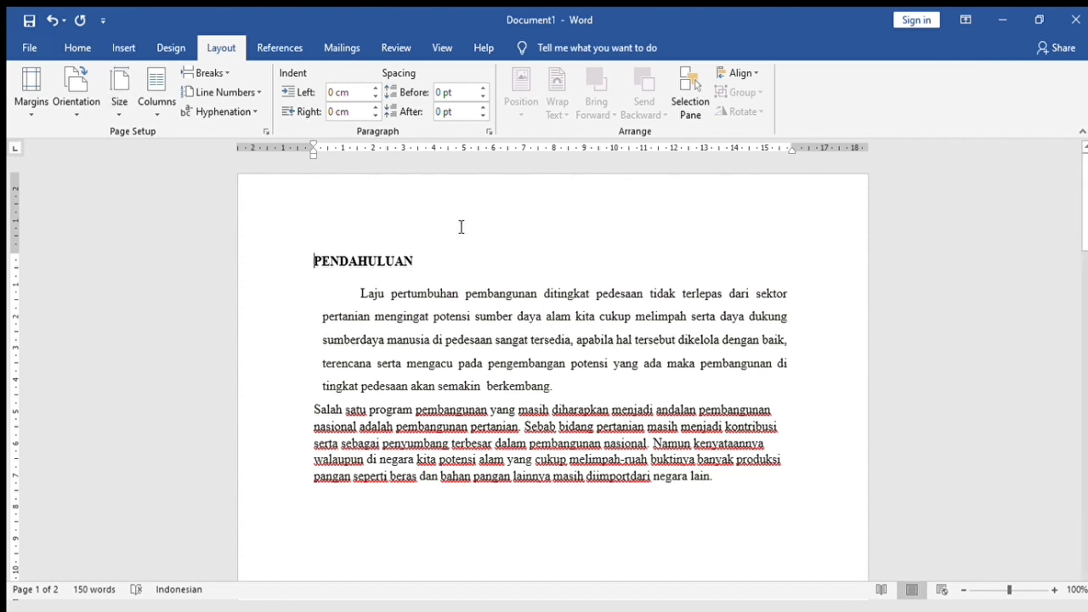
Step: Format the PENDAHULUAN heading as bold and underlined, without italics
{"action": "left_click", "coordinate": [88, 53]}
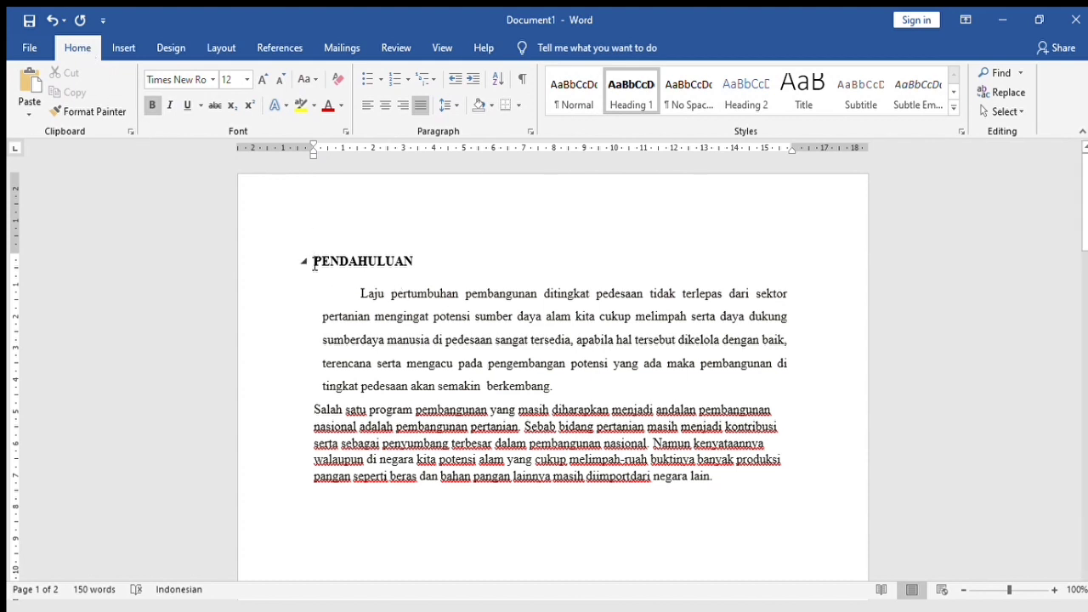
{"action": "left_click_drag", "start_coordinate": [313, 264], "coordinate": [417, 266]}
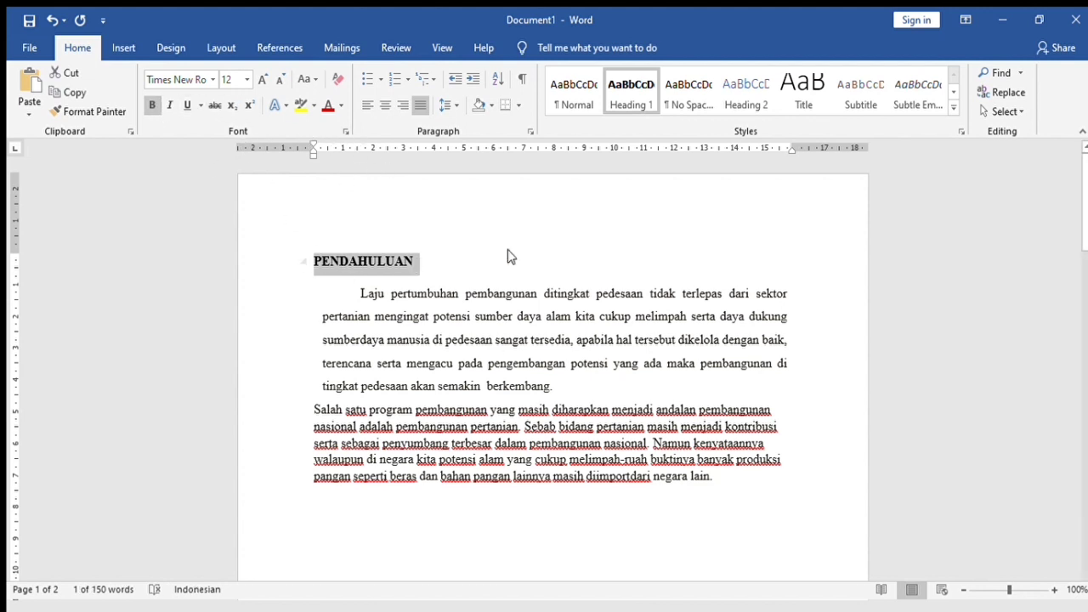
{"action": "left_click", "coordinate": [153, 106]}
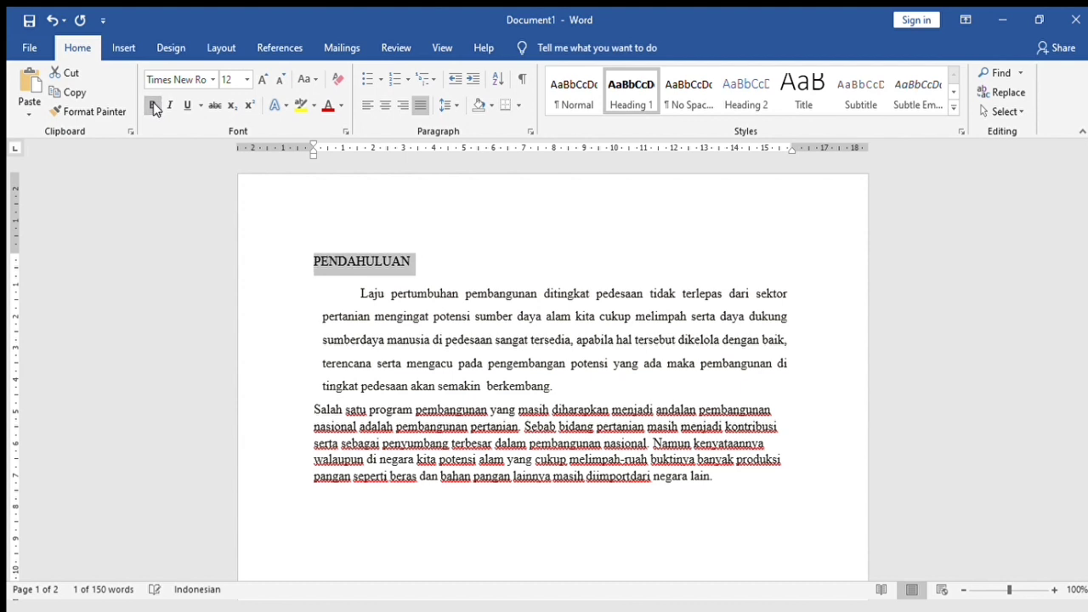
{"action": "left_click", "coordinate": [169, 106]}
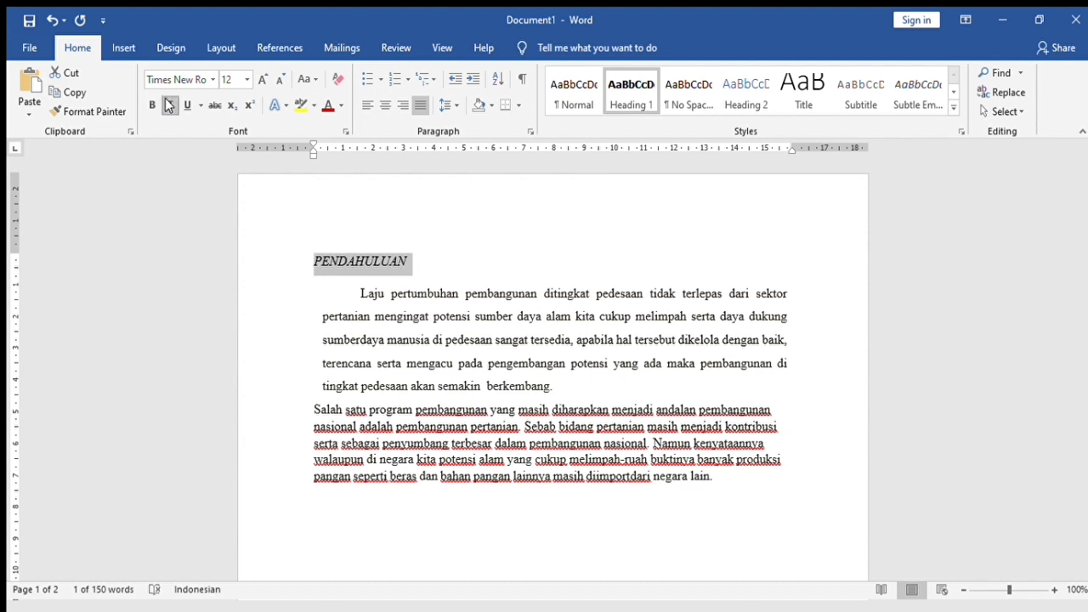
{"action": "left_click", "coordinate": [170, 105]}
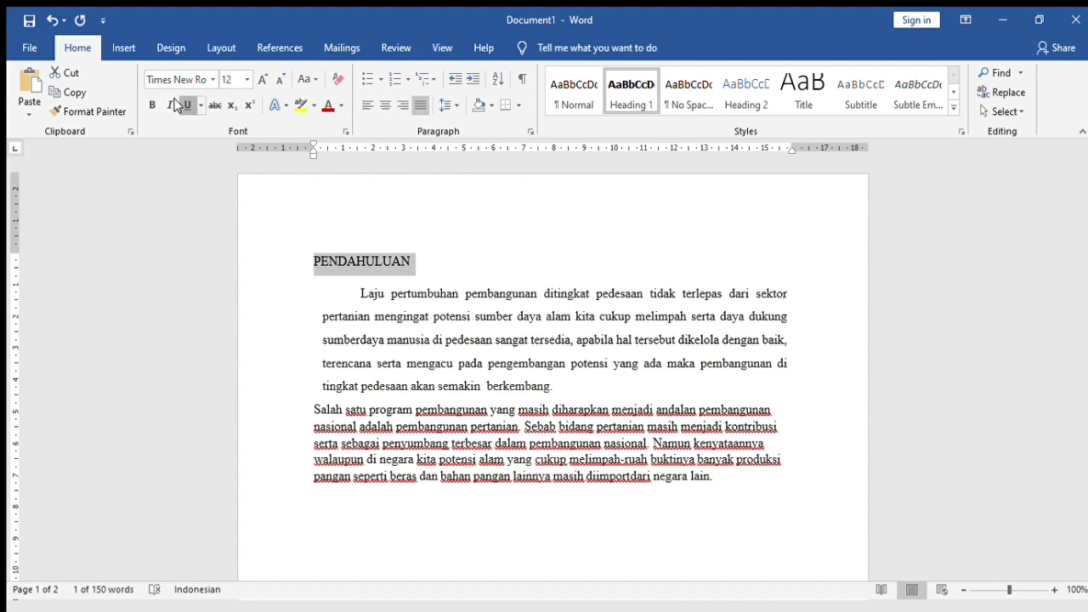
{"action": "left_click", "coordinate": [187, 105]}
{"action": "left_click", "coordinate": [170, 105]}
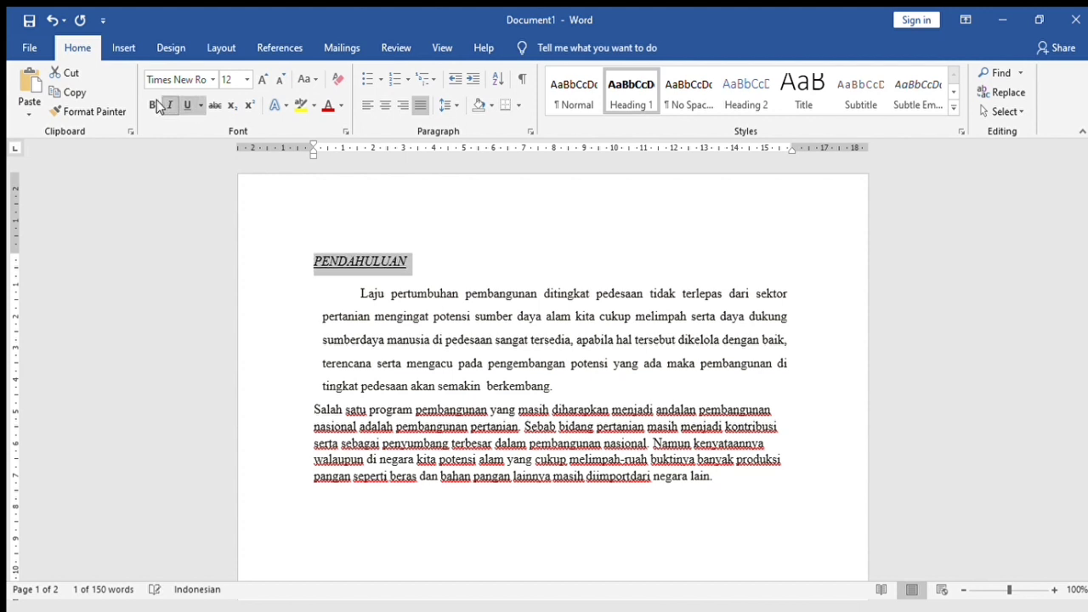
{"action": "left_click", "coordinate": [170, 104]}
{"action": "left_click", "coordinate": [153, 105]}
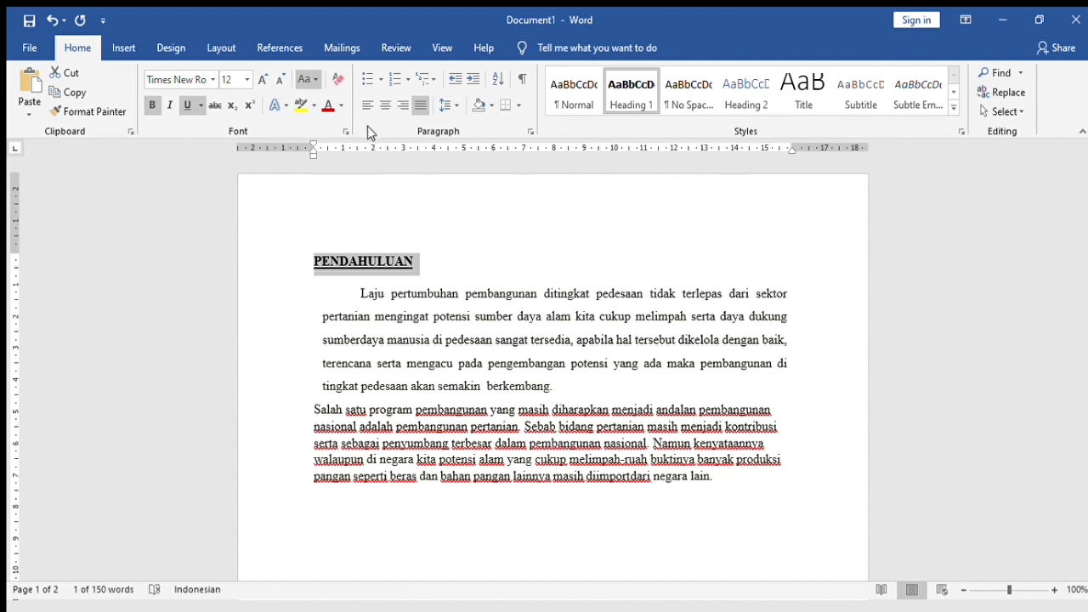
Step: Try the PENDAHULUAN heading with only its first letter capitalized, and in all lowercase
{"action": "left_click", "coordinate": [360, 99]}
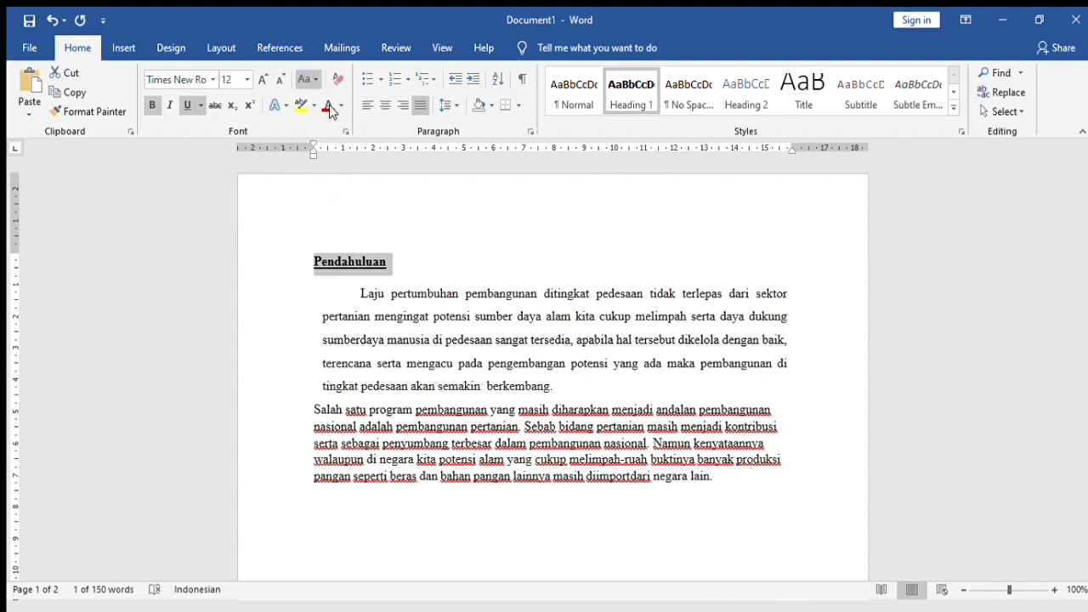
{"action": "key", "text": "shift+F3"}
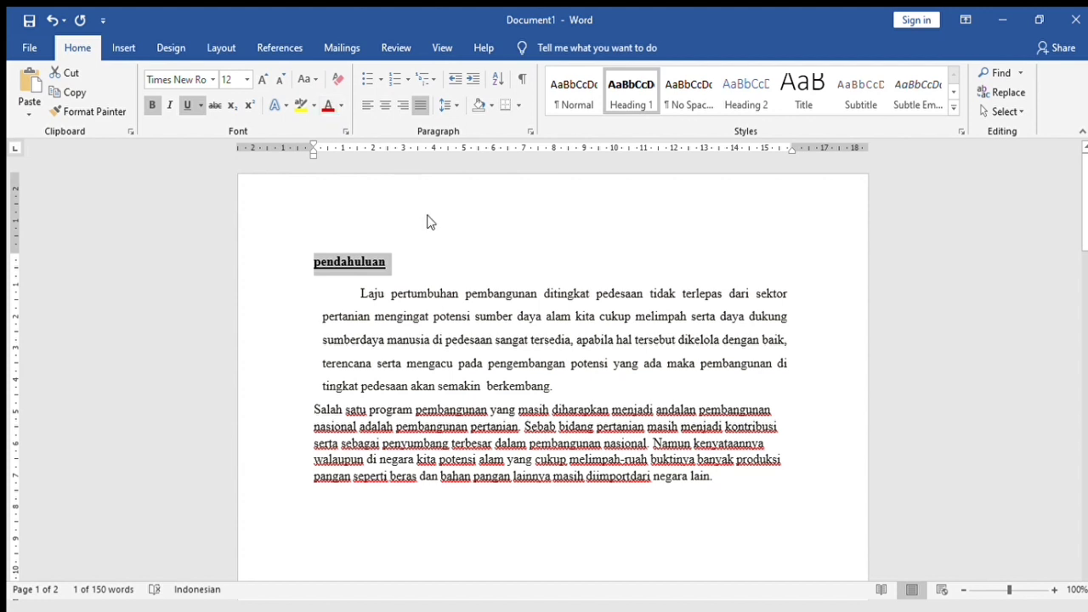
{"action": "left_click", "coordinate": [428, 221]}
{"action": "mouse_move", "coordinate": [308, 268]}
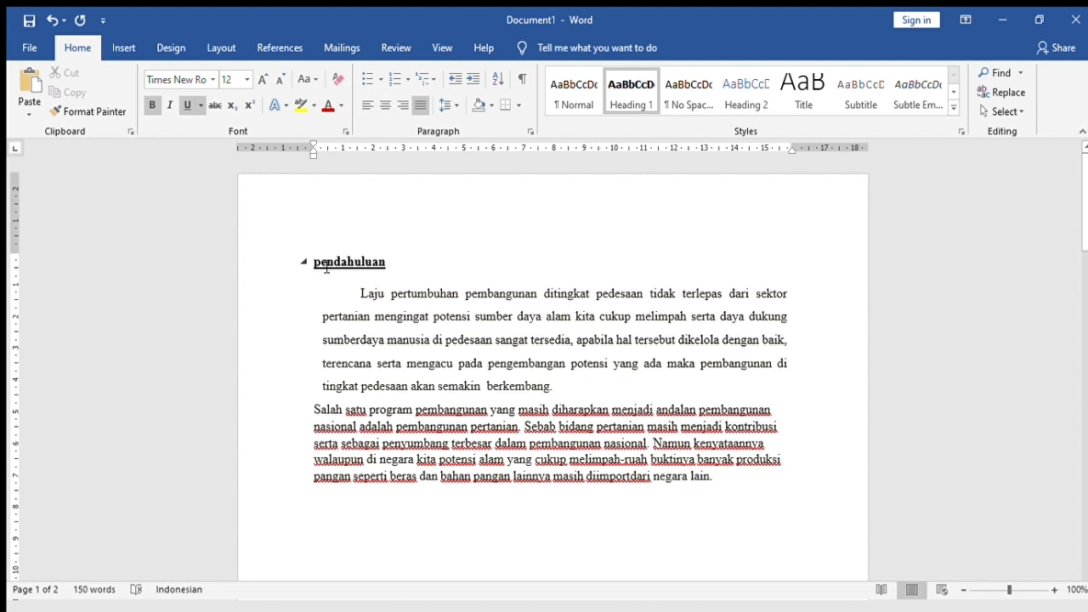
Step: Try uppercase on the heading and the words "Laju pertumbuhan", and undo that change
{"action": "left_click_drag", "start_coordinate": [310, 261], "coordinate": [463, 296]}
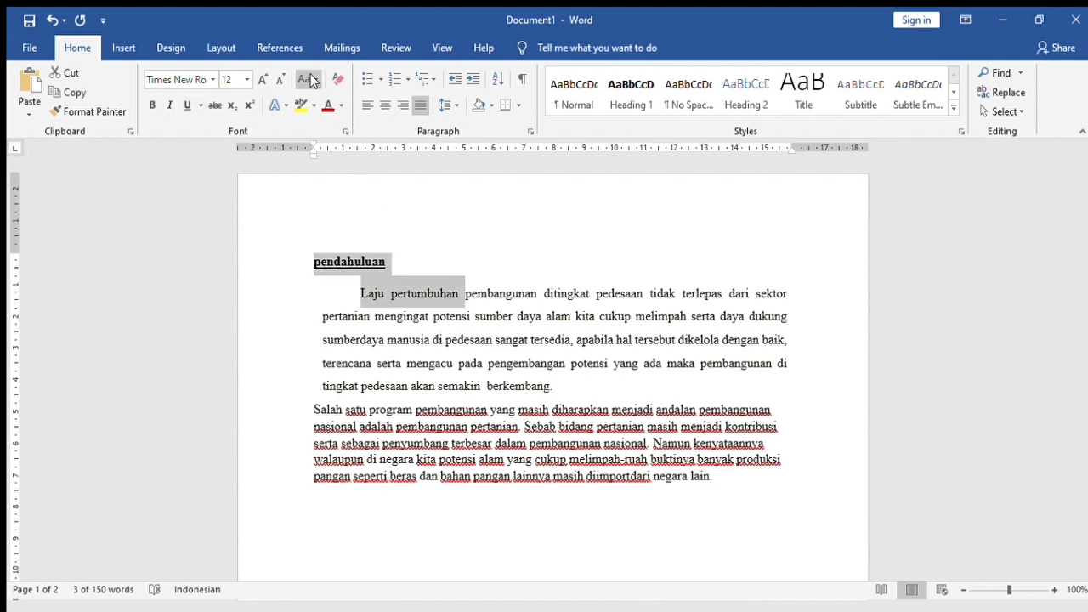
{"action": "left_click", "coordinate": [363, 136]}
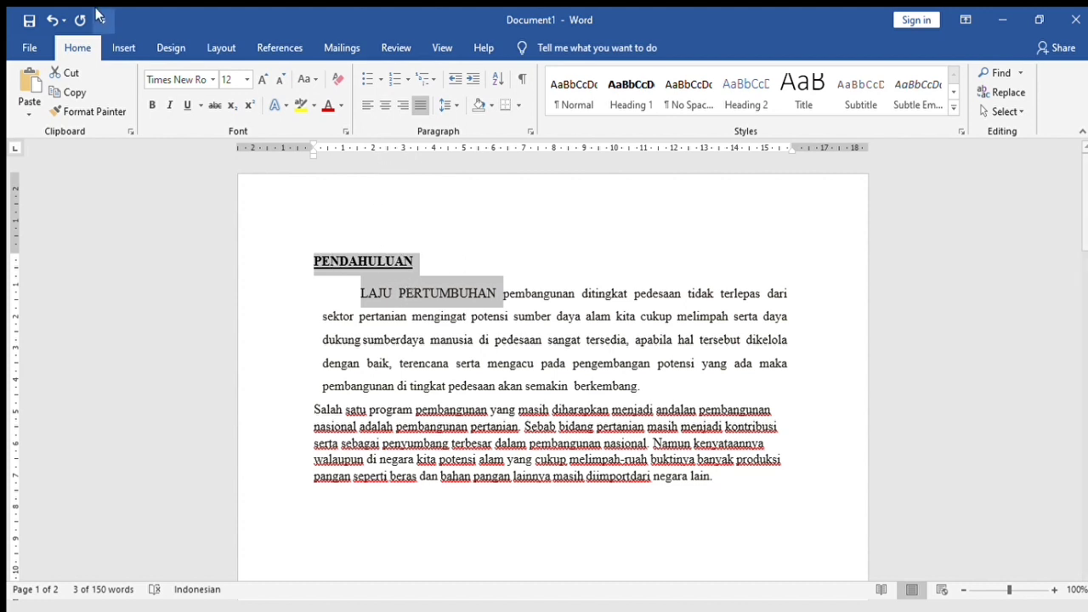
{"action": "left_click", "coordinate": [51, 20]}
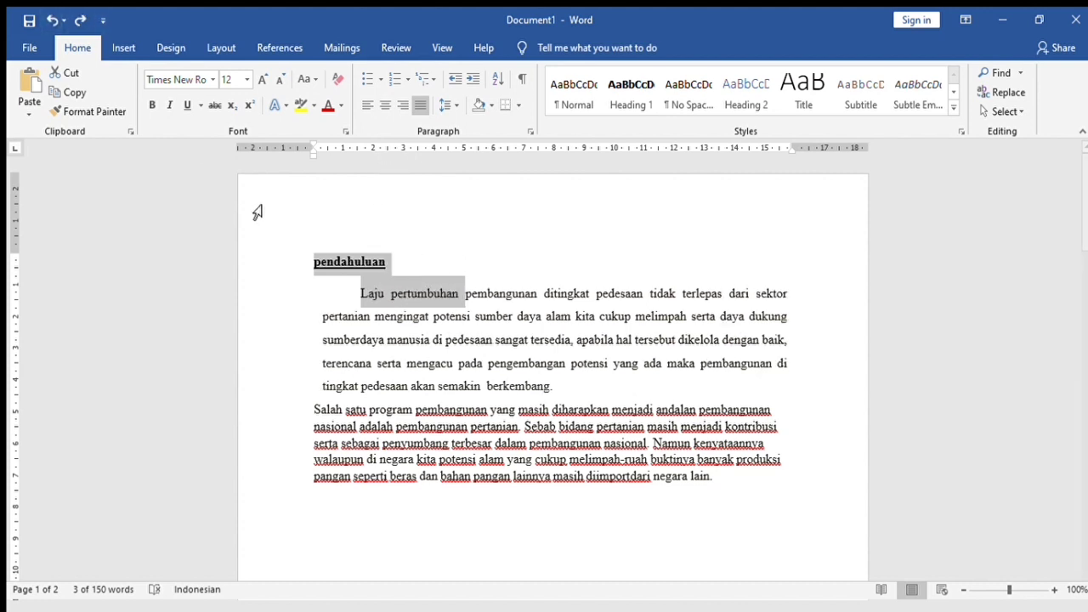
Step: Try the capitalized and toggle-case variants on the heading alone, and set it to uppercase
{"action": "left_click", "coordinate": [382, 263]}
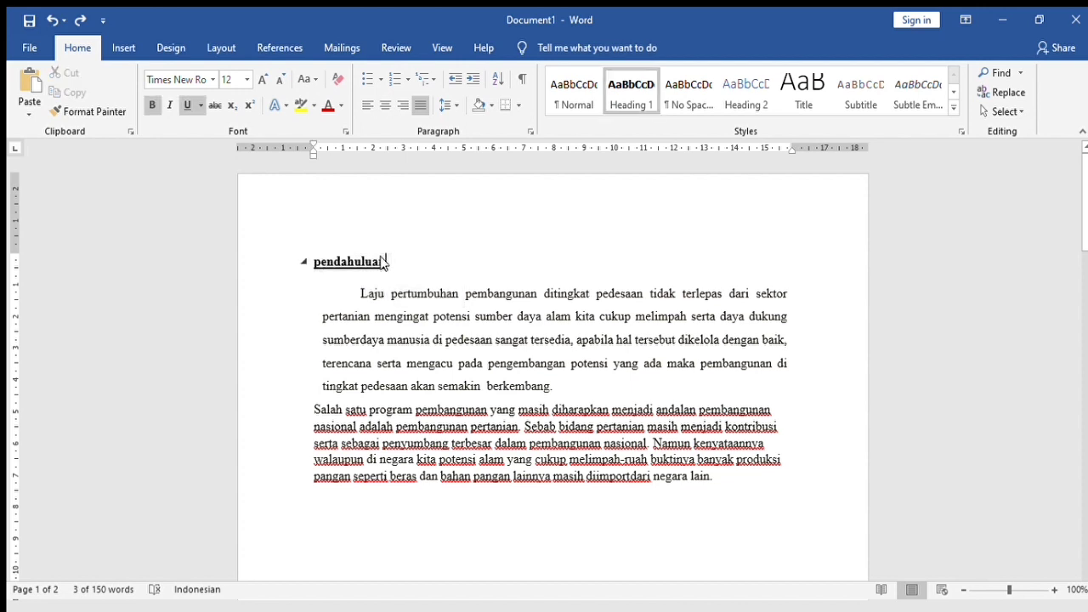
{"action": "left_click", "coordinate": [304, 267]}
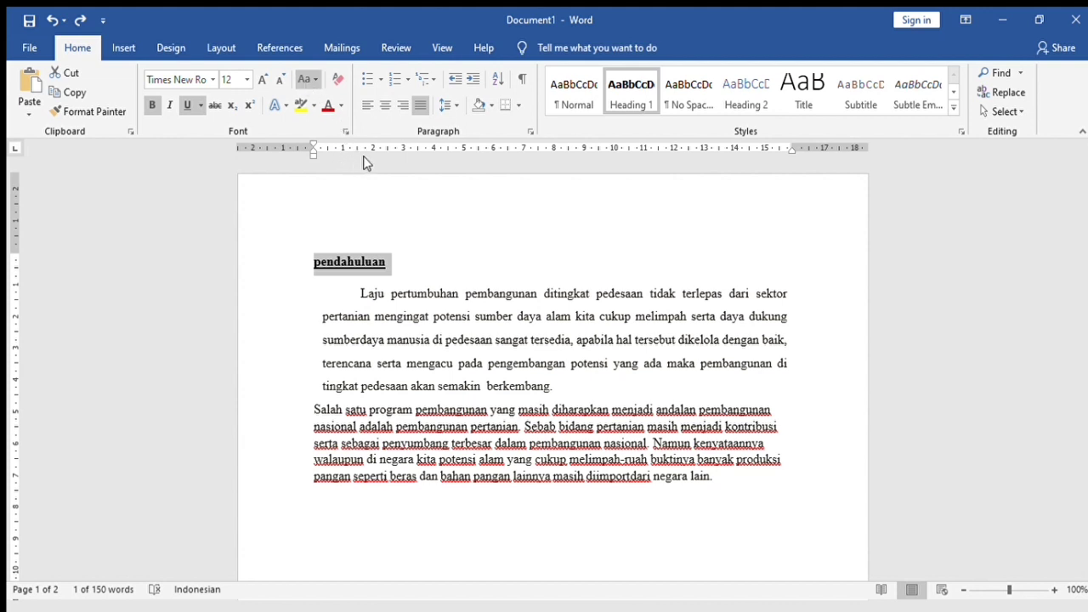
{"action": "key", "text": "shift+F3"}
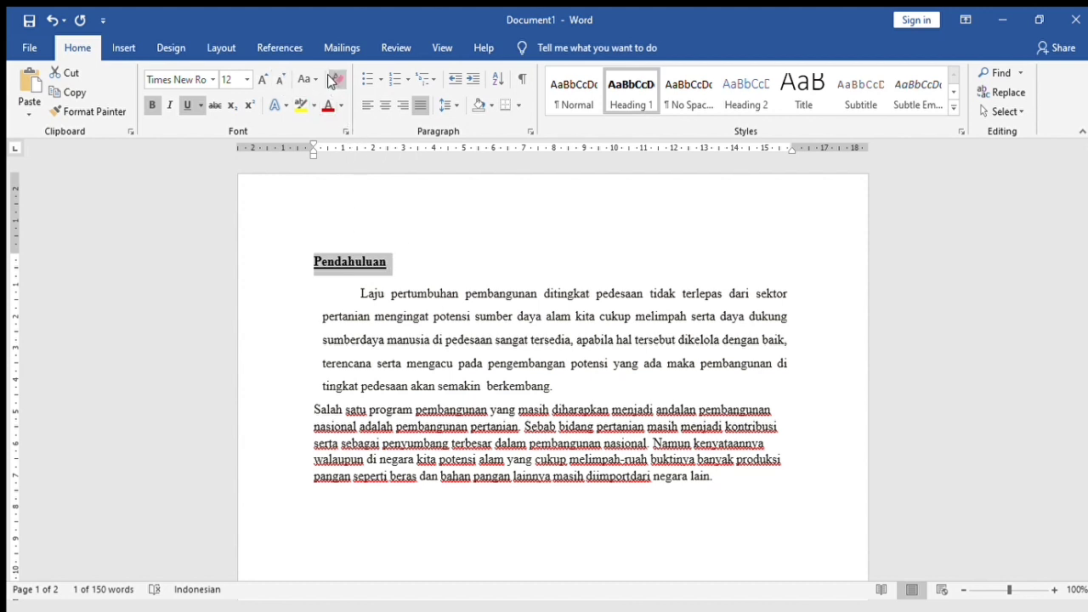
{"action": "left_click", "coordinate": [384, 173]}
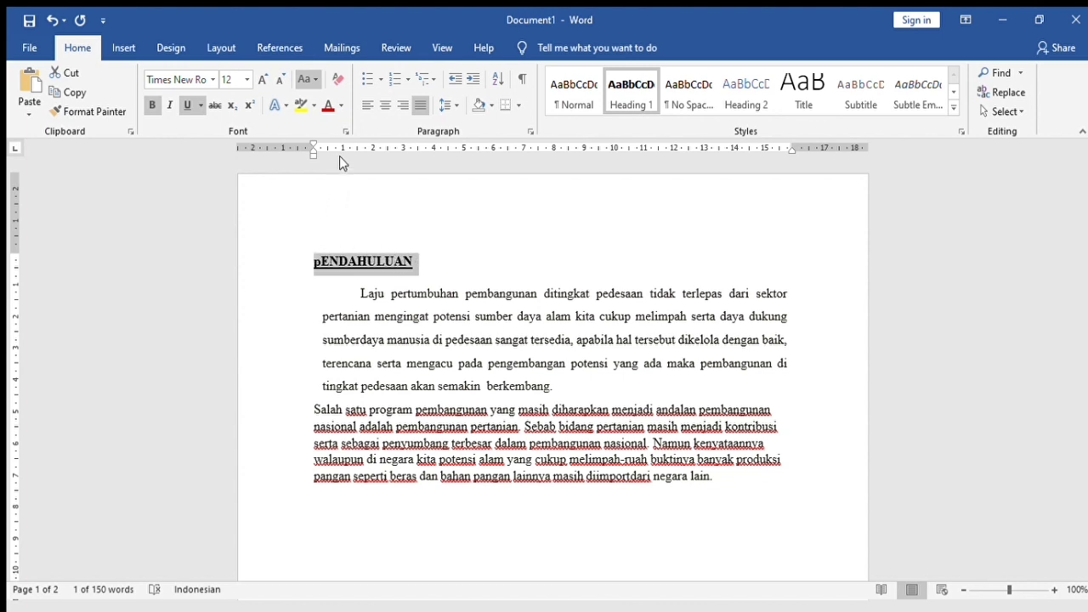
{"action": "key", "text": "shift+F3"}
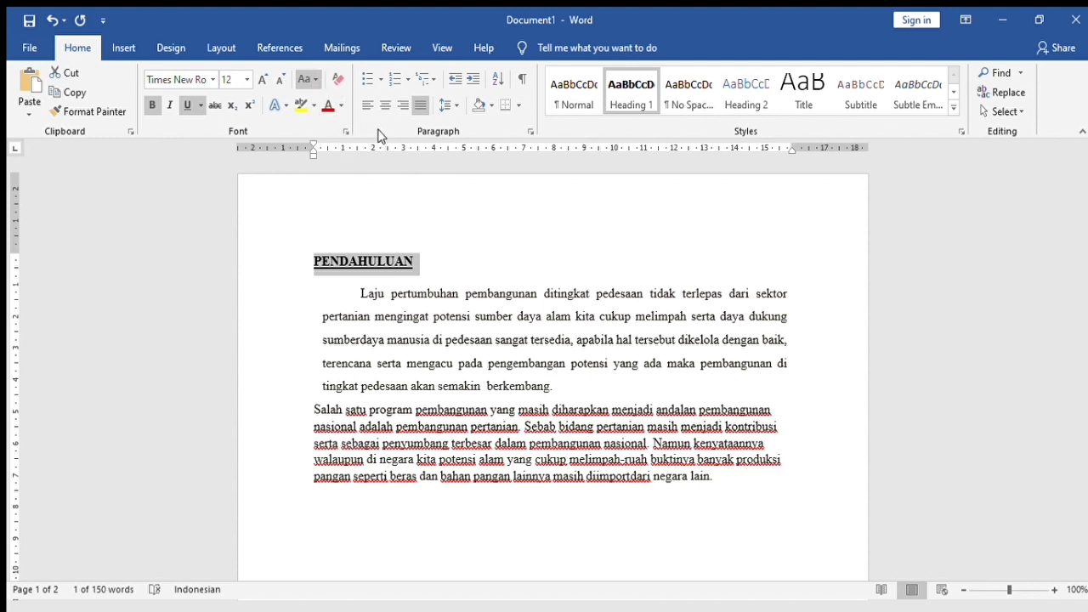
Step: Try centred, right and left alignment on the PENDAHULUAN heading, and undo the alignment changes
{"action": "left_click", "coordinate": [49, 19]}
{"action": "left_click", "coordinate": [387, 106]}
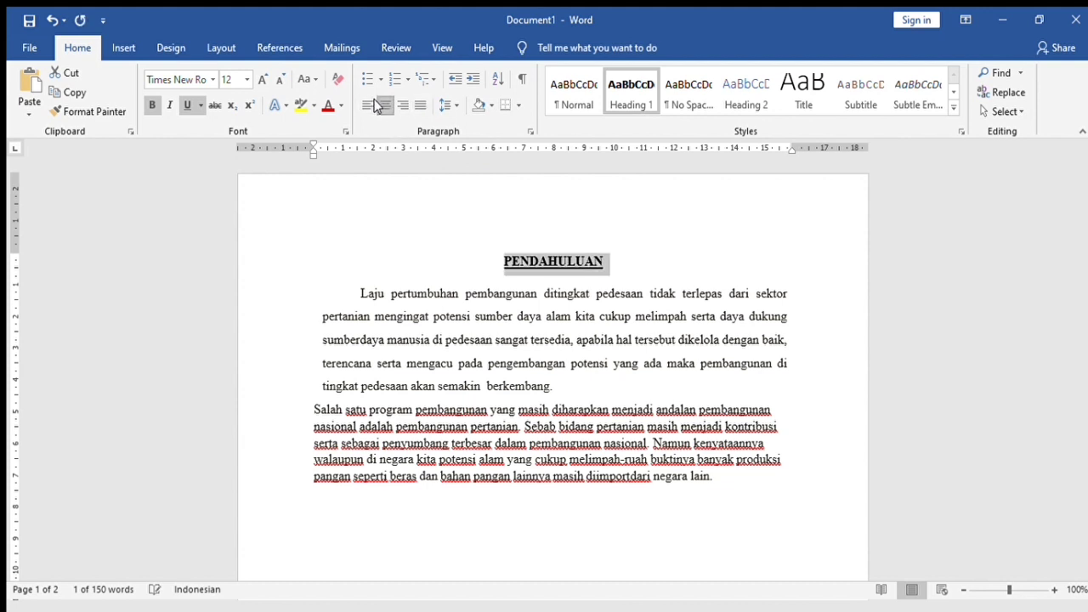
{"action": "key", "text": "ctrl+r"}
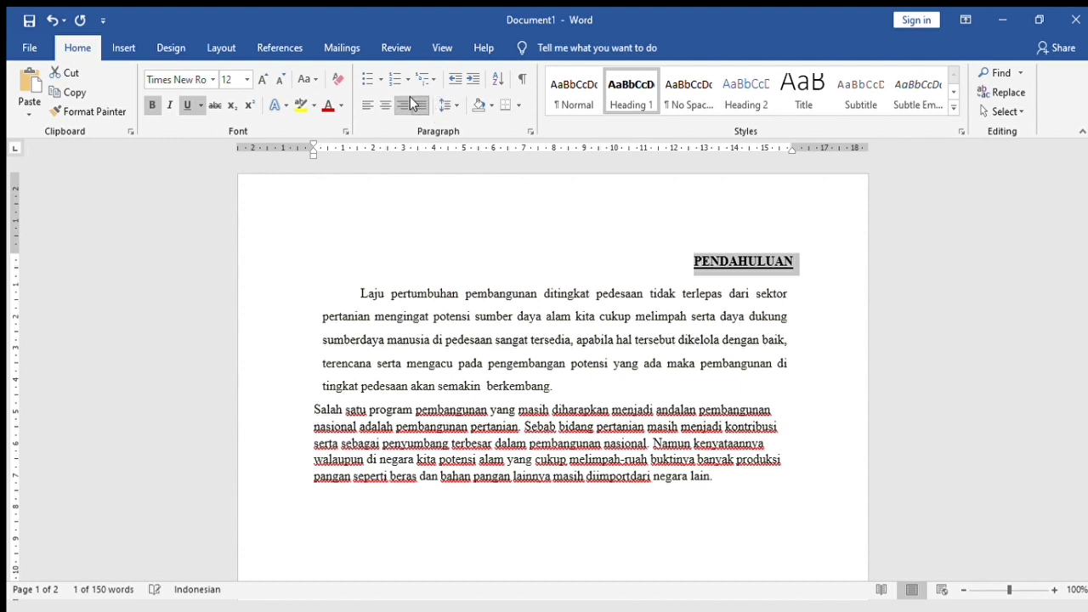
{"action": "left_click", "coordinate": [411, 103]}
{"action": "left_click", "coordinate": [371, 103]}
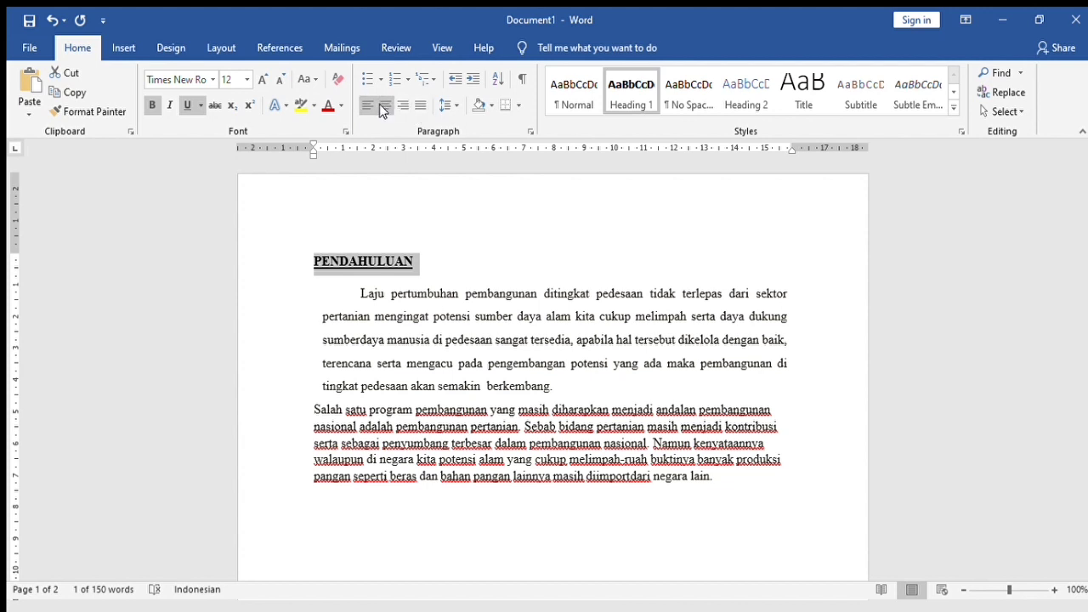
{"action": "key", "text": "ctrl+z"}
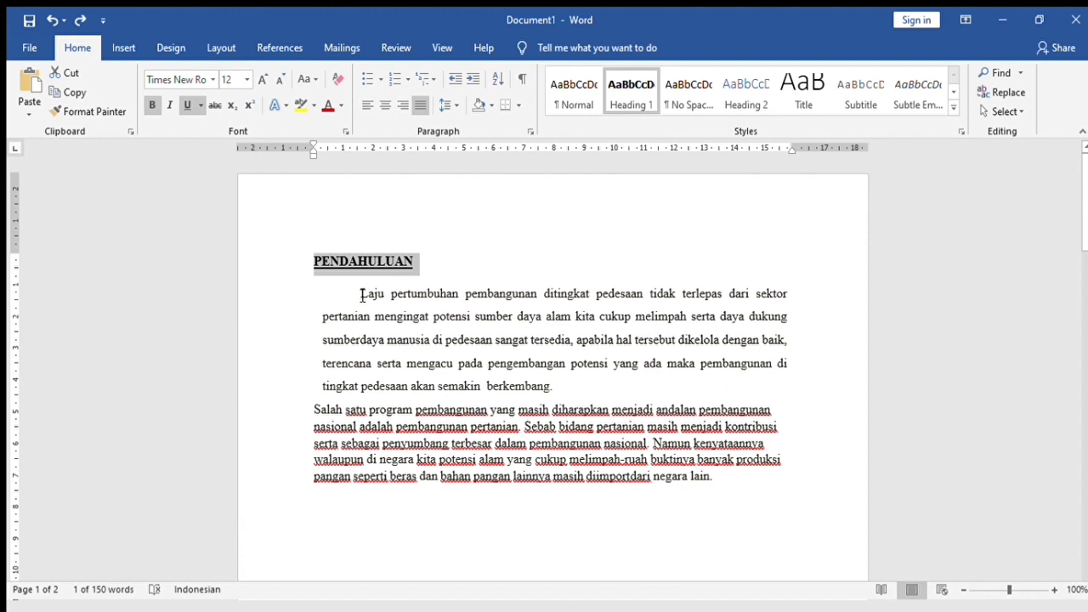
Step: Justify the two body paragraphs below the heading and set their first-line indent to about 2 cm
{"action": "left_click_drag", "start_coordinate": [360, 294], "coordinate": [719, 495]}
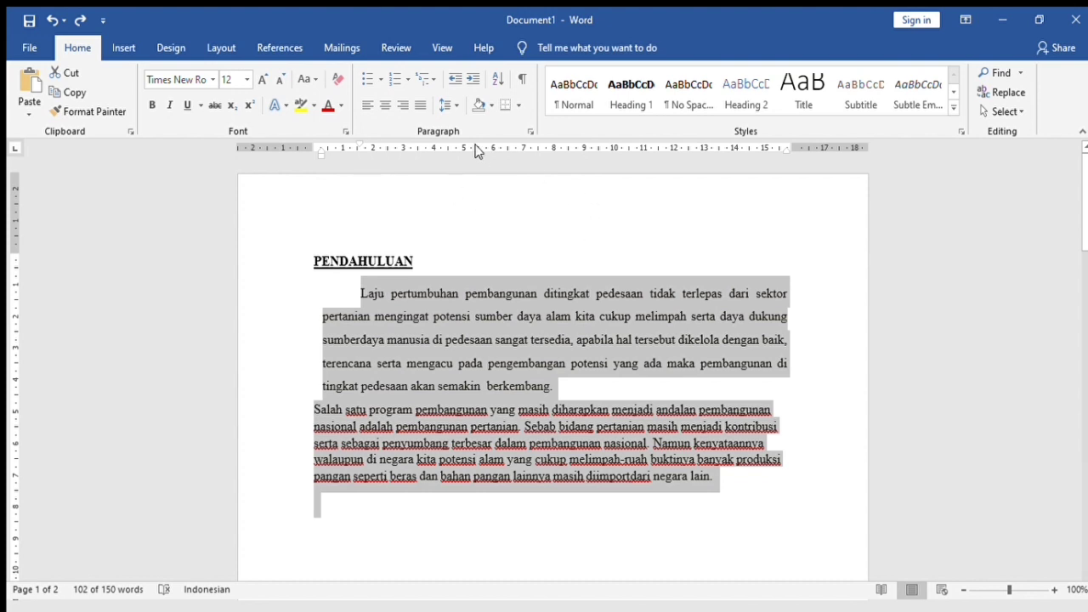
{"action": "left_click", "coordinate": [377, 104]}
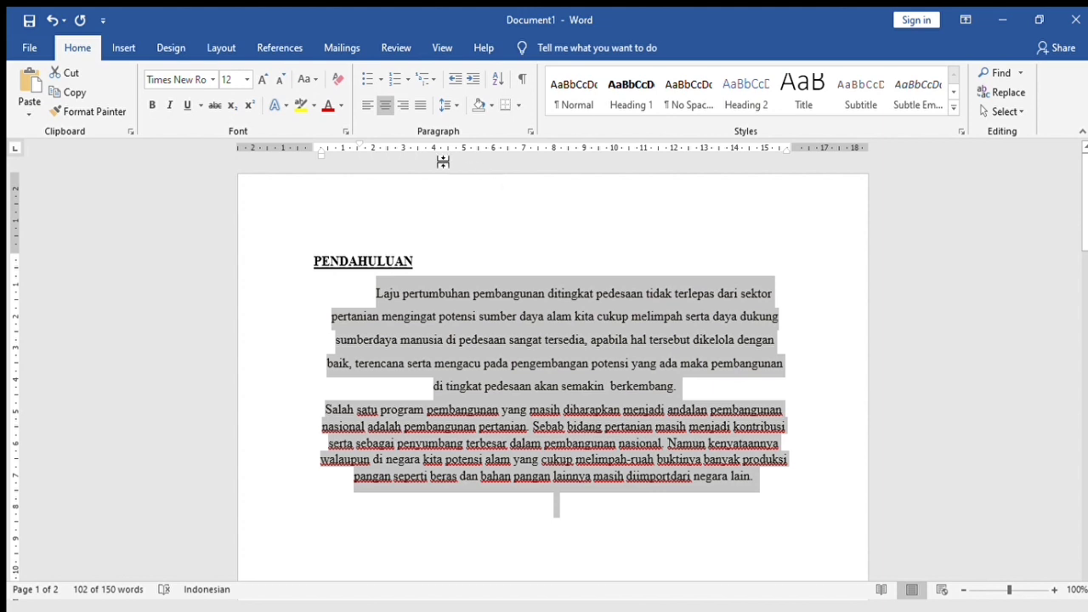
{"action": "left_click", "coordinate": [421, 105]}
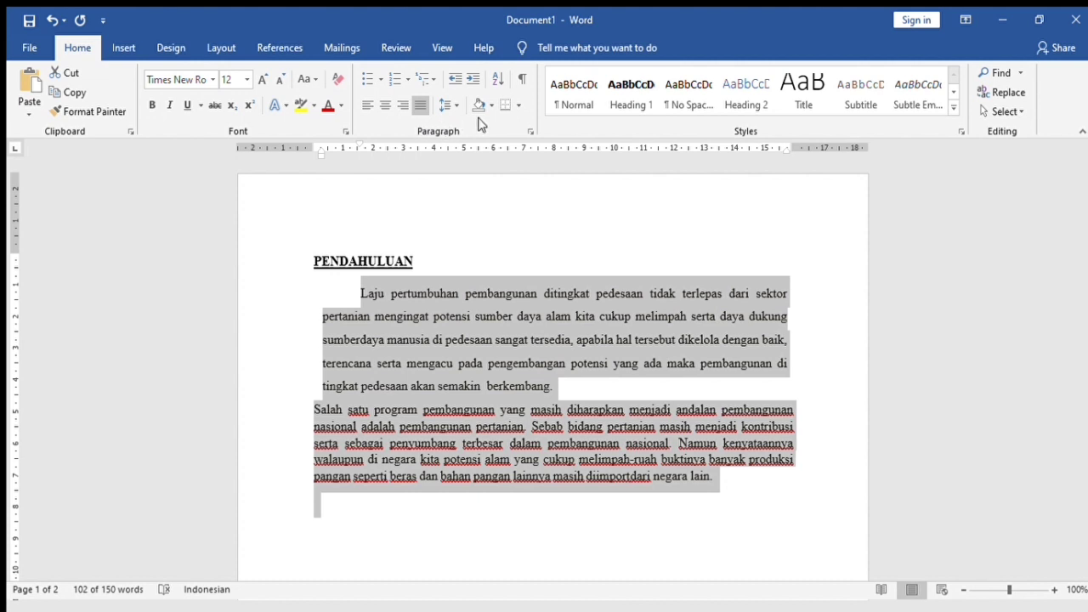
{"action": "left_click", "coordinate": [529, 132]}
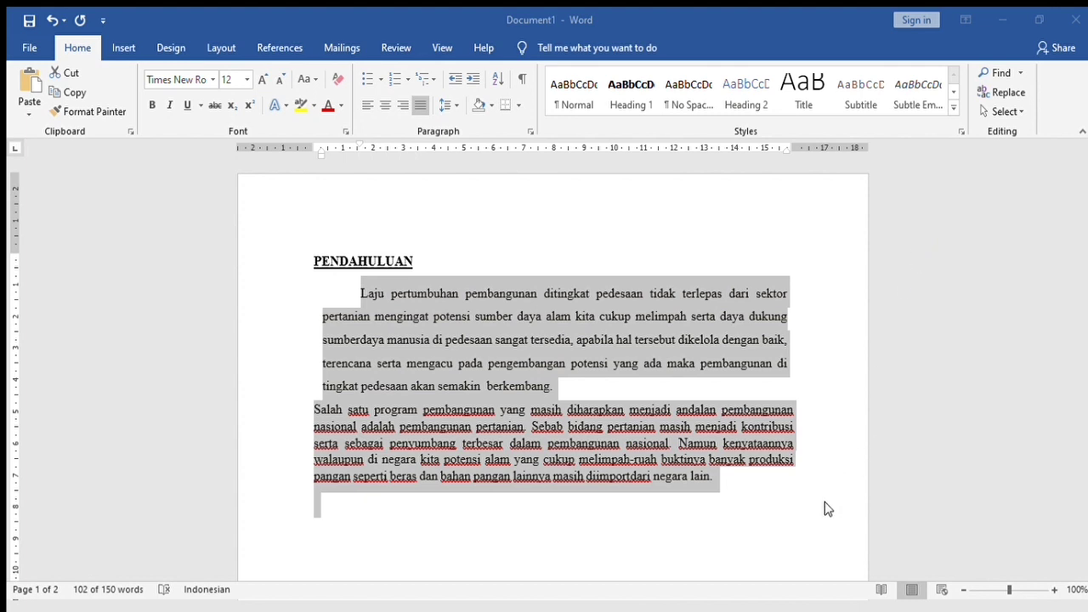
{"action": "key", "text": "Return"}
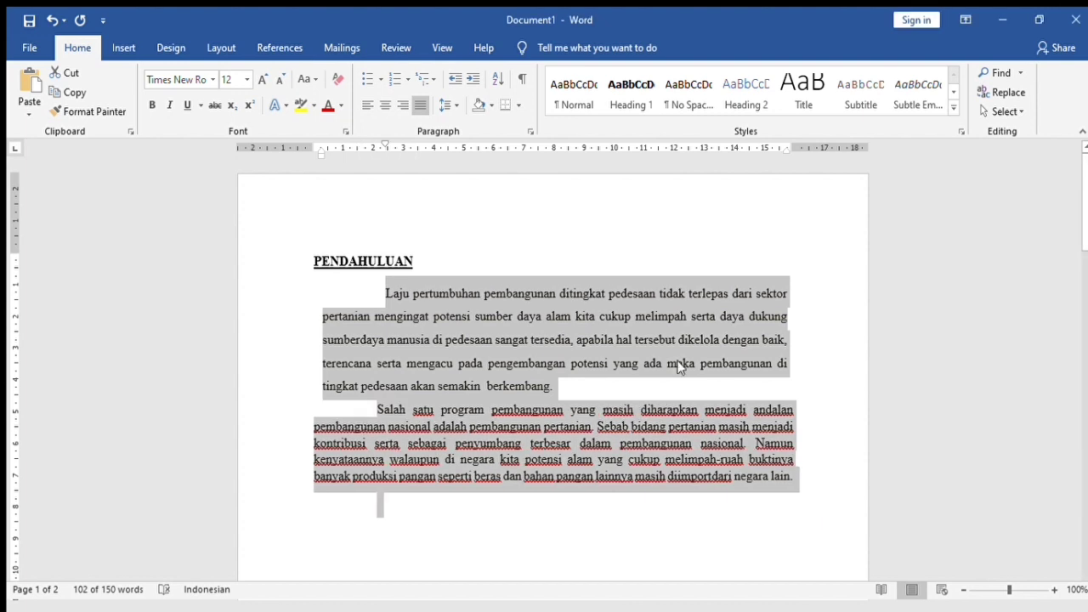
Step: Set the first-line indent of both body paragraphs below the heading to exactly 2 cm
{"action": "left_click", "coordinate": [529, 134]}
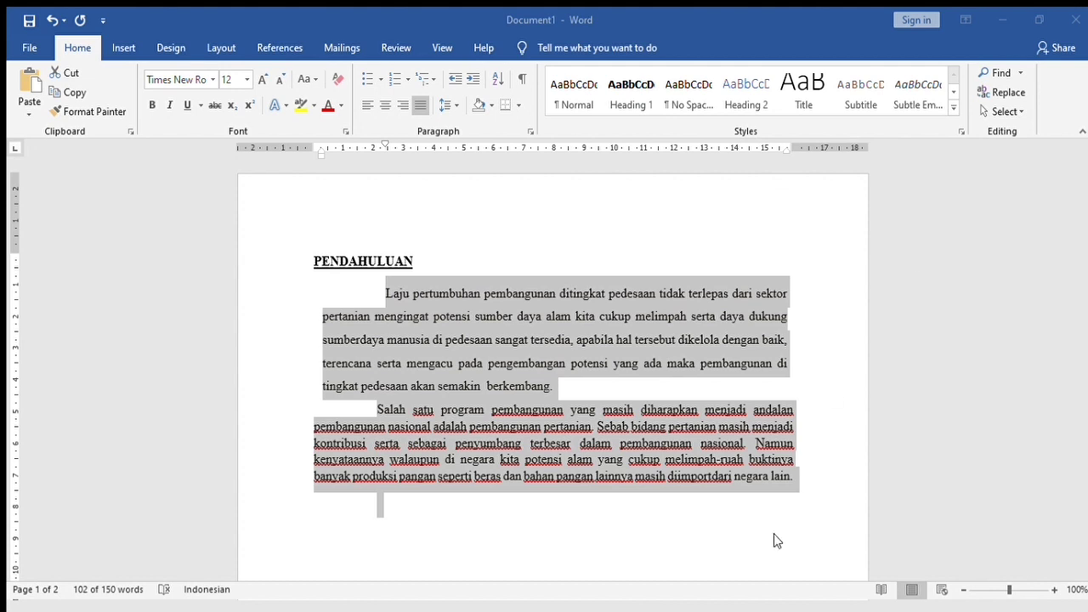
{"action": "left_click", "coordinate": [822, 495]}
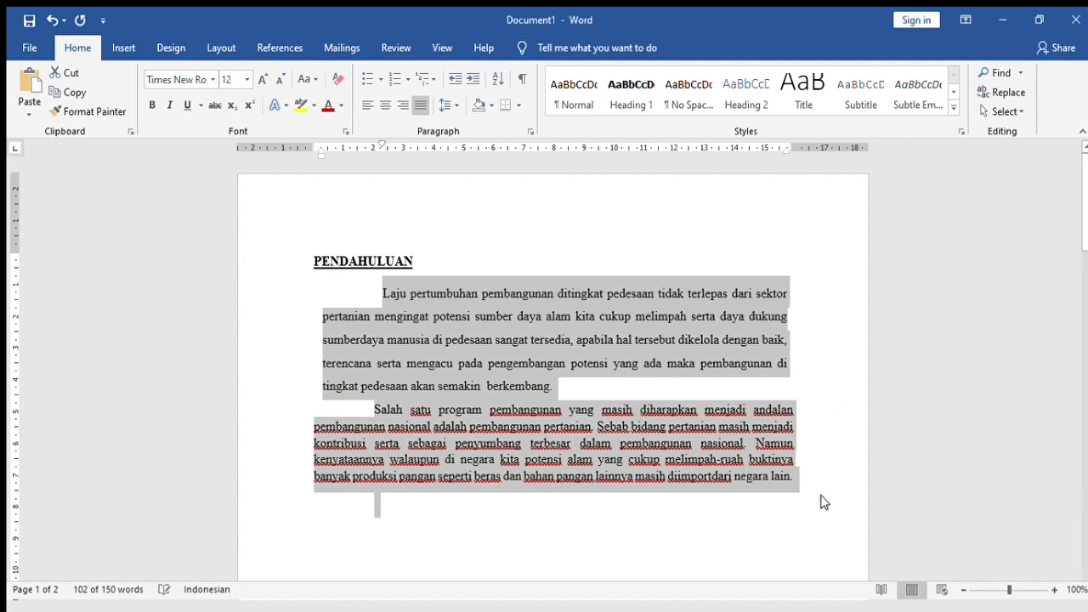
{"action": "left_click", "coordinate": [429, 446]}
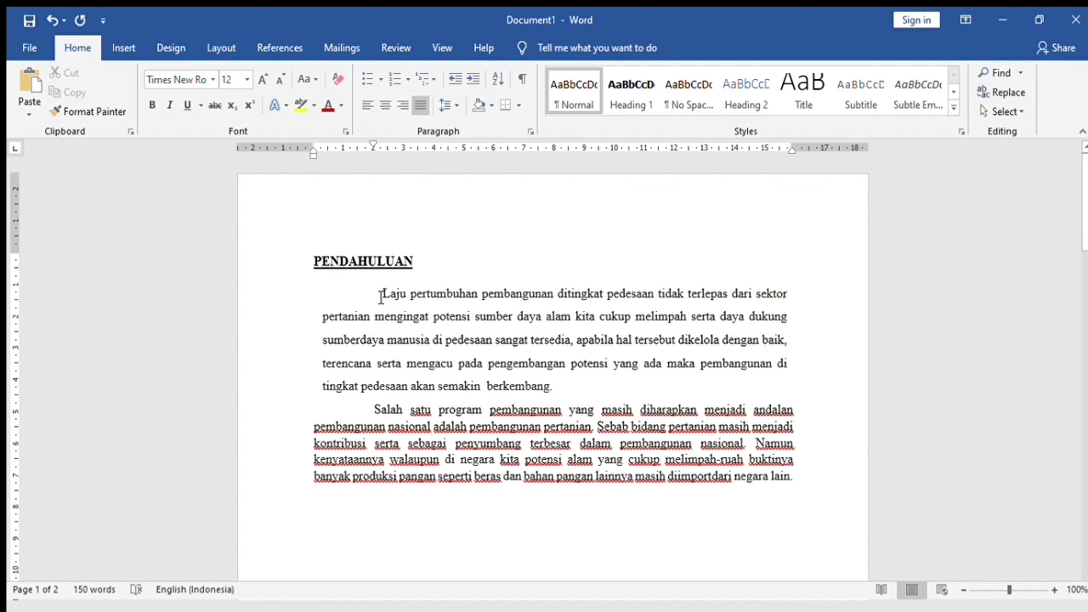
Step: Try a hanging indent of about 2 cm on both body paragraphs, and undo that change
{"action": "left_click_drag", "start_coordinate": [380, 295], "coordinate": [630, 497]}
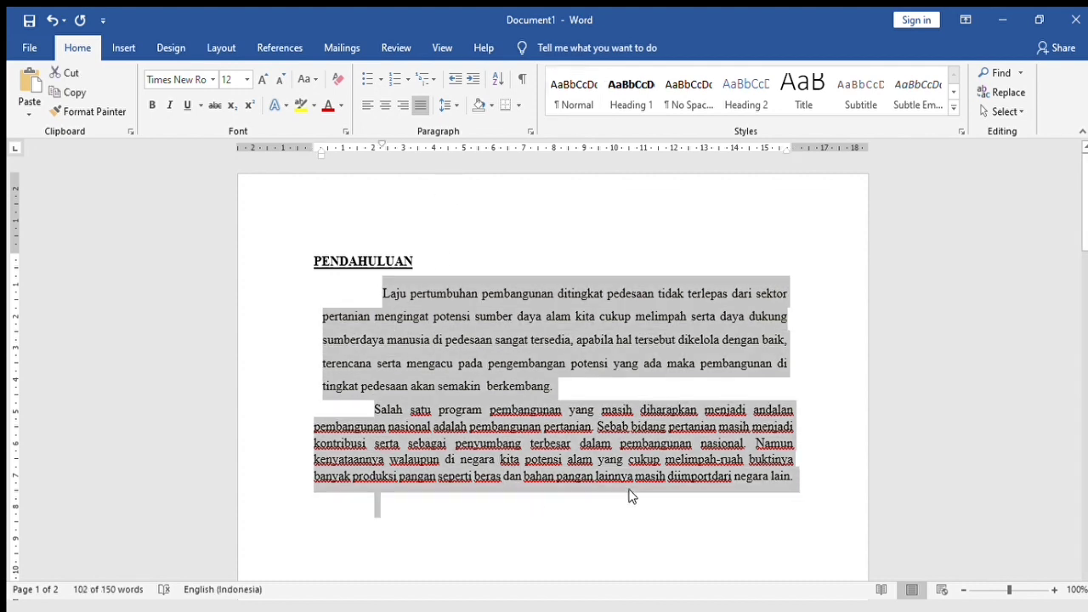
{"action": "left_click", "coordinate": [530, 134]}
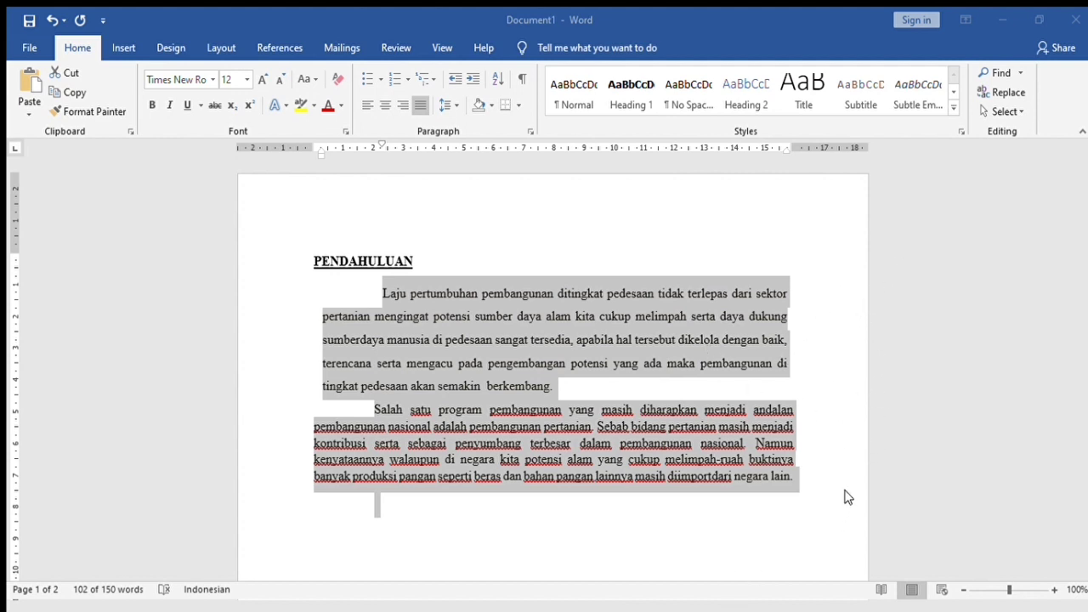
{"action": "key", "text": "ctrl+t"}
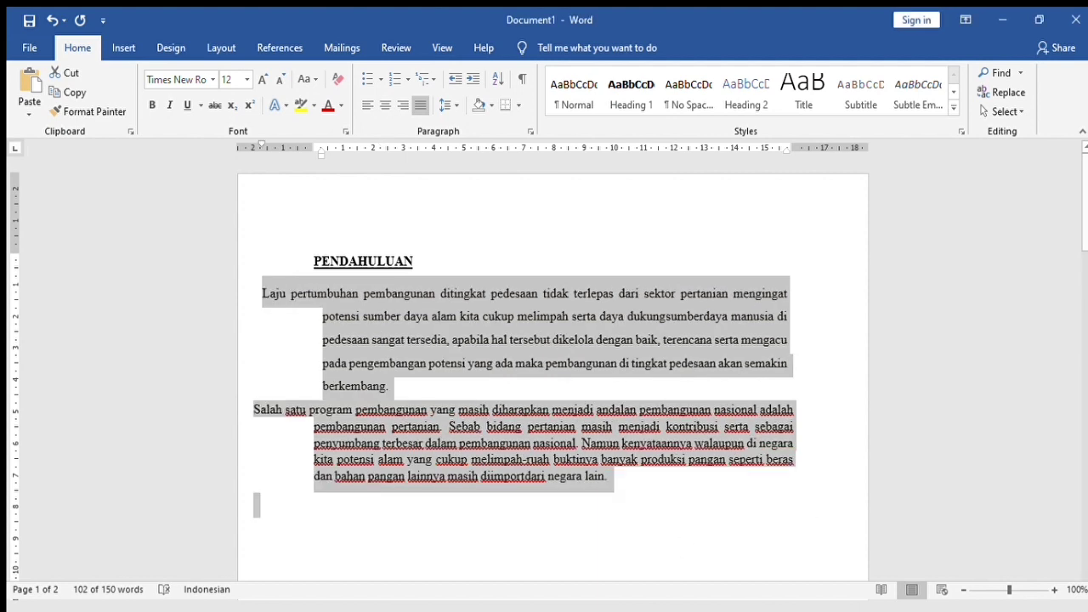
{"action": "double_click", "coordinate": [339, 316]}
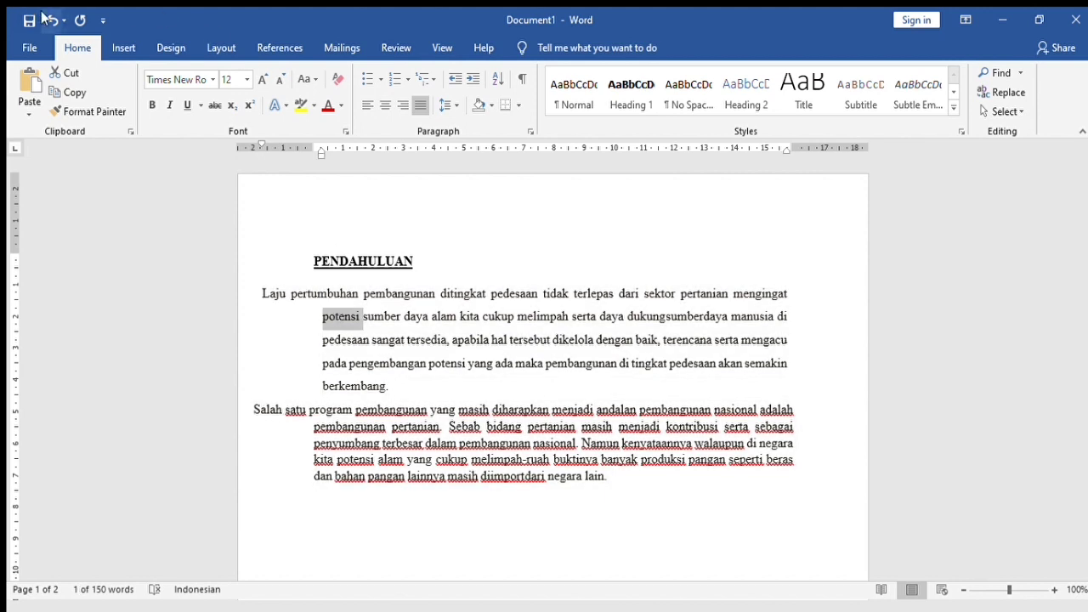
{"action": "left_click", "coordinate": [51, 19]}
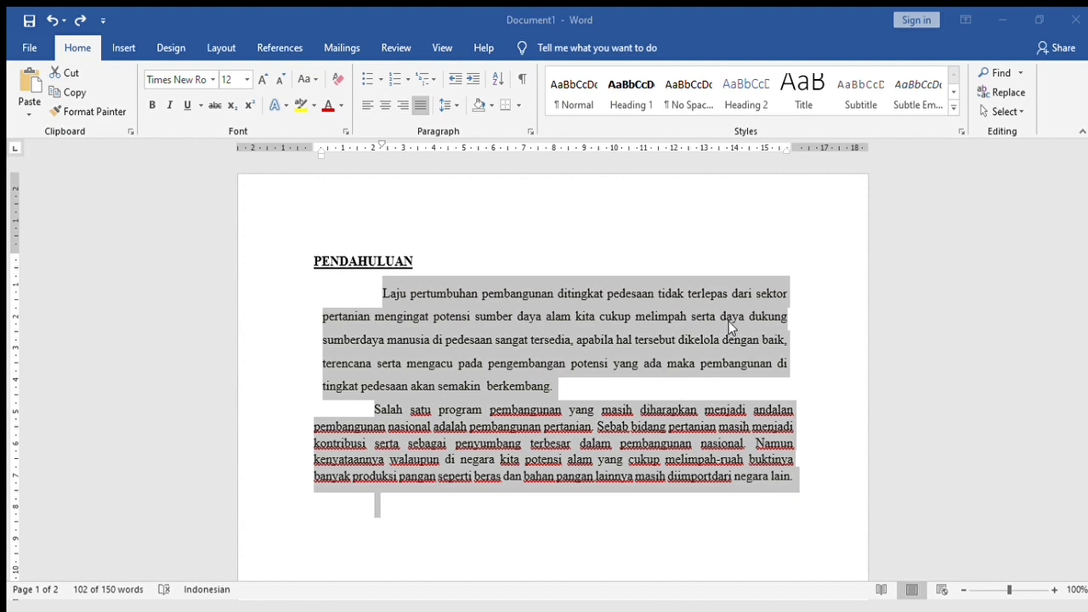
Step: Add paragraph spacing around the two body paragraphs and give the second one the same wider line spacing as the first
{"action": "left_click", "coordinate": [836, 507]}
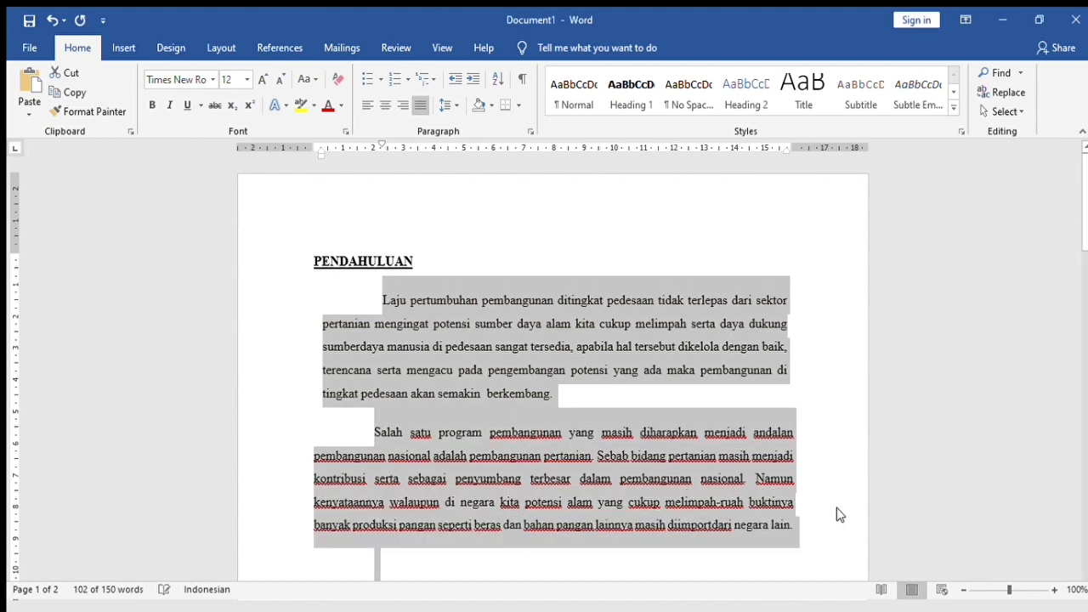
{"action": "left_click", "coordinate": [479, 407]}
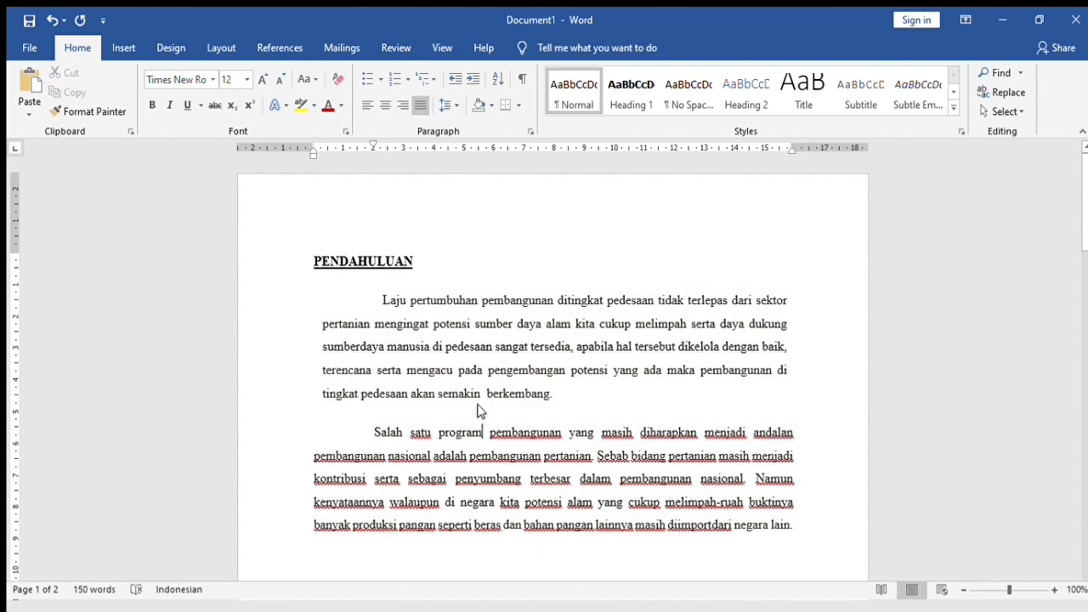